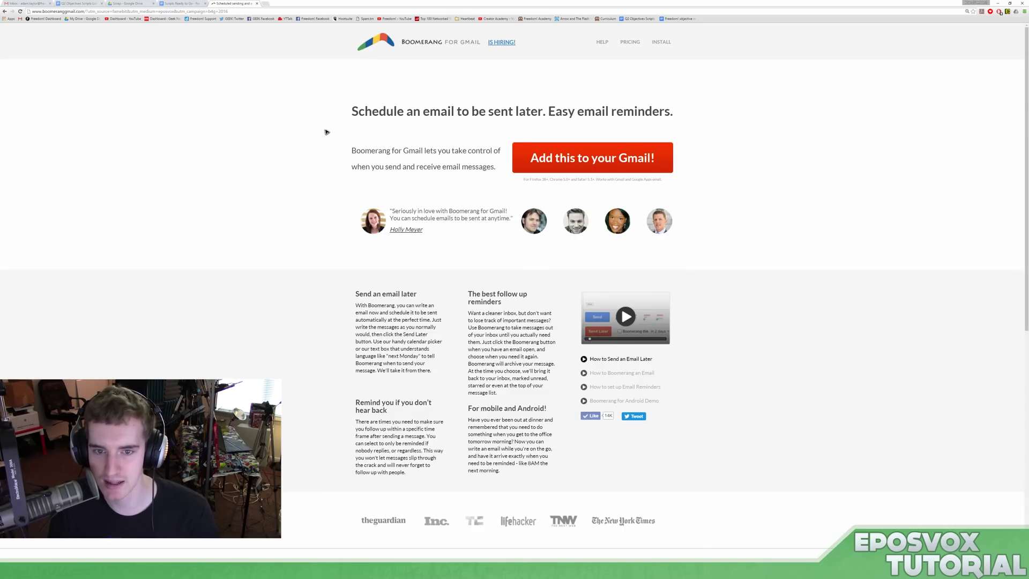
# Highlight part of the page headline, then clear the selection.
pyautogui.moveTo(344, 111)
pyautogui.mouseDown()
pyautogui.moveTo(635, 110)
pyautogui.moveTo(409, 85)
pyautogui.moveTo(357, 99)
pyautogui.mouseUp()
pyautogui.click(686, 119)
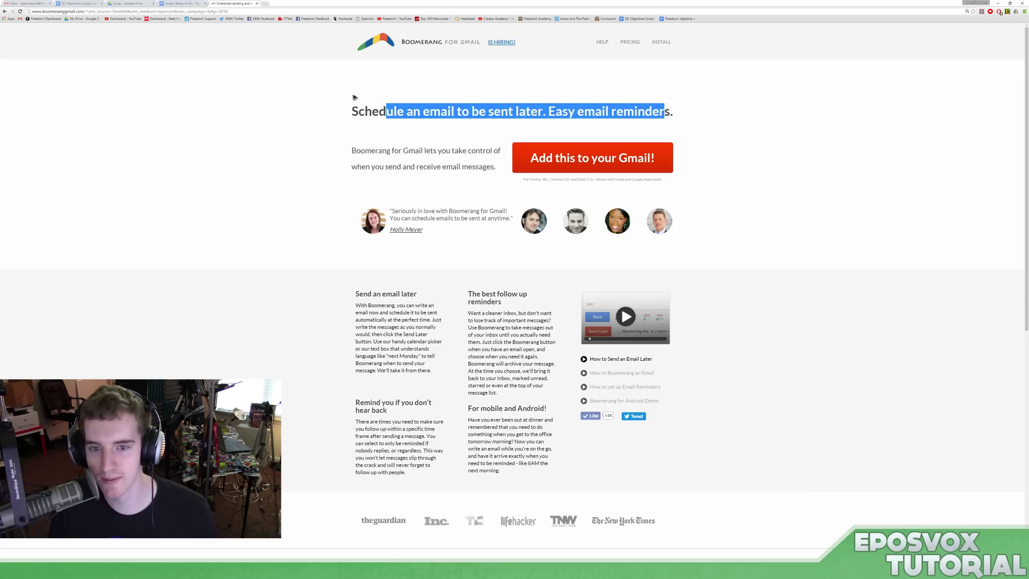
pyautogui.click(361, 104)
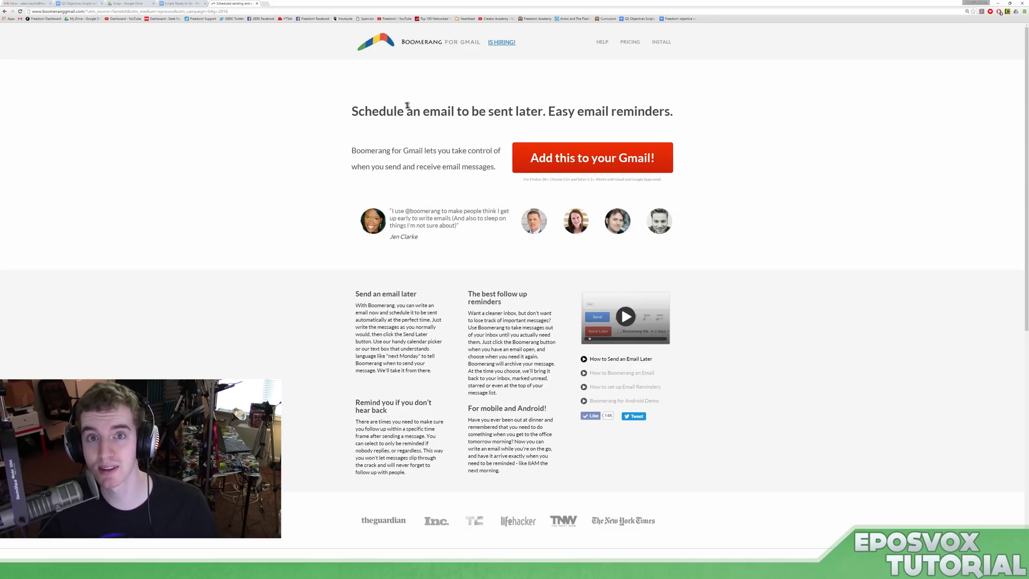
# Add Boomerang to Gmail by installing the Chrome extension and confirming 'Add extension'.
pyautogui.click(558, 163)
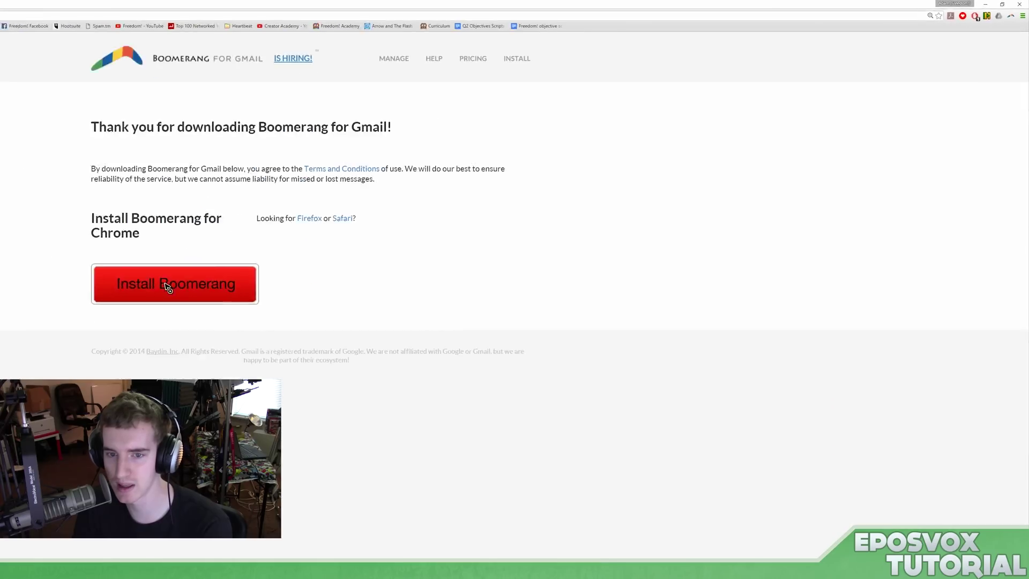
pyautogui.click(413, 204)
pyautogui.click(548, 69)
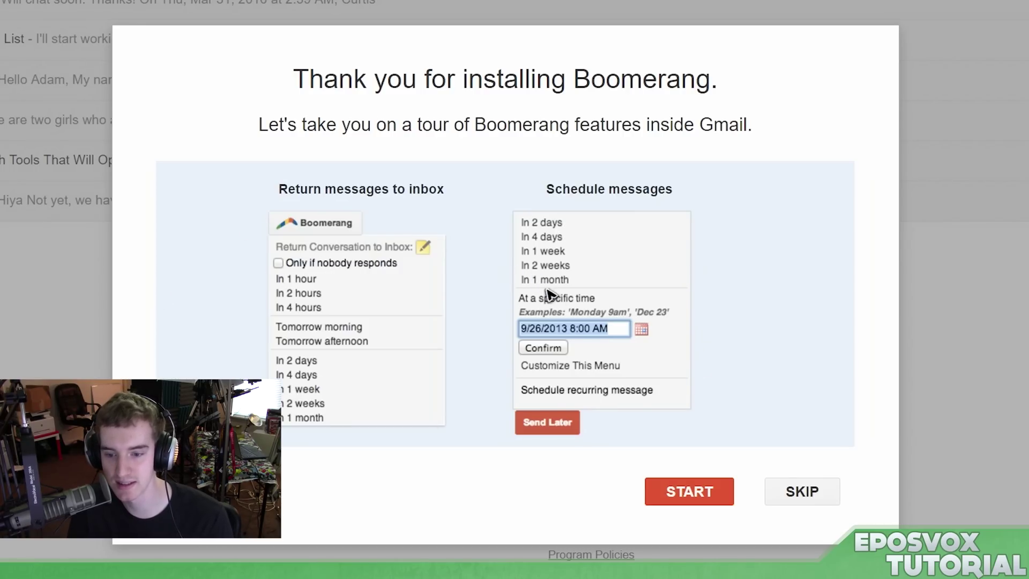
# Step through the tour's Send Later, scheduled-messages and advanced-features pages, then finish it.
pyautogui.click(679, 503)
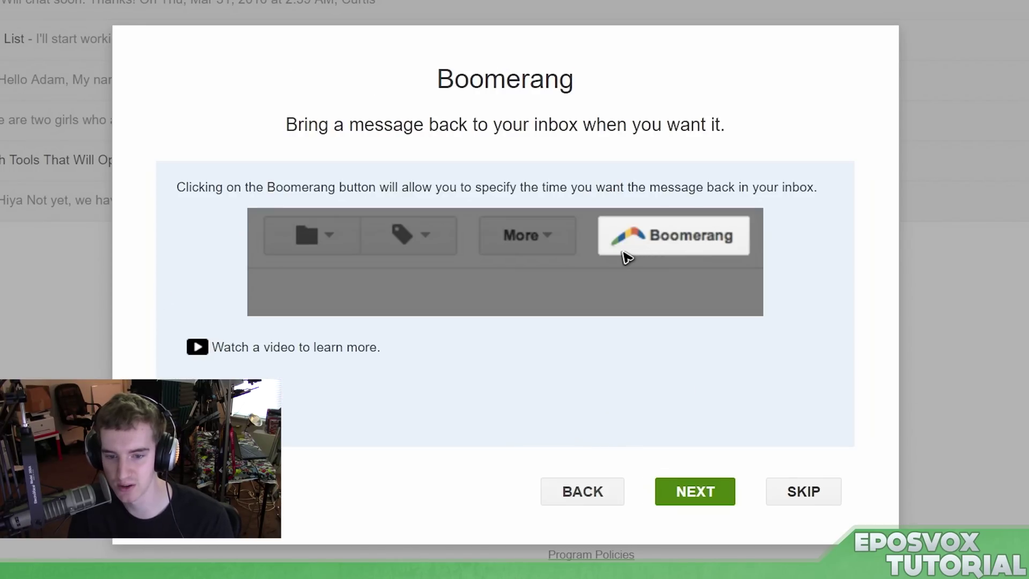
pyautogui.click(689, 490)
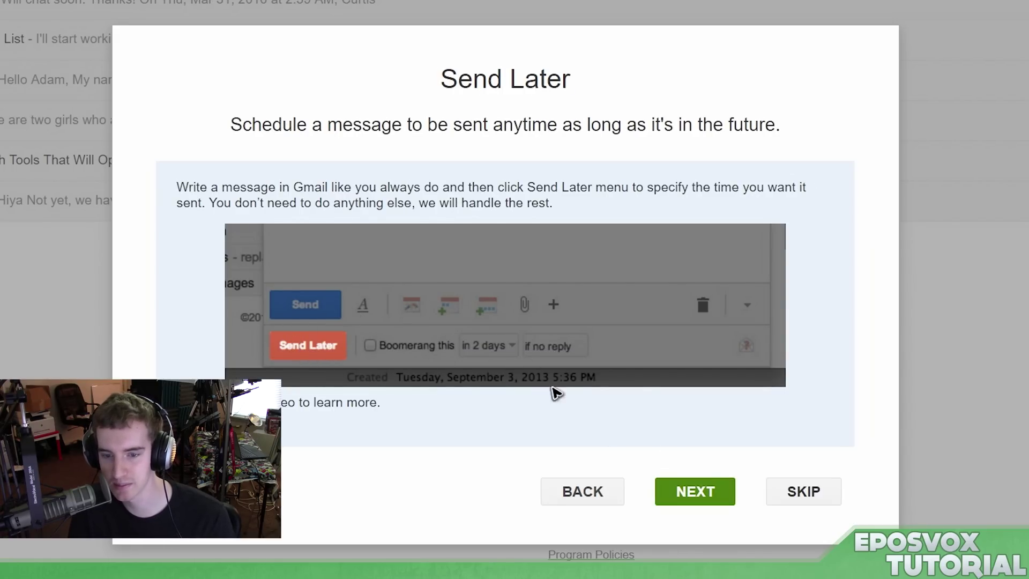
pyautogui.click(718, 498)
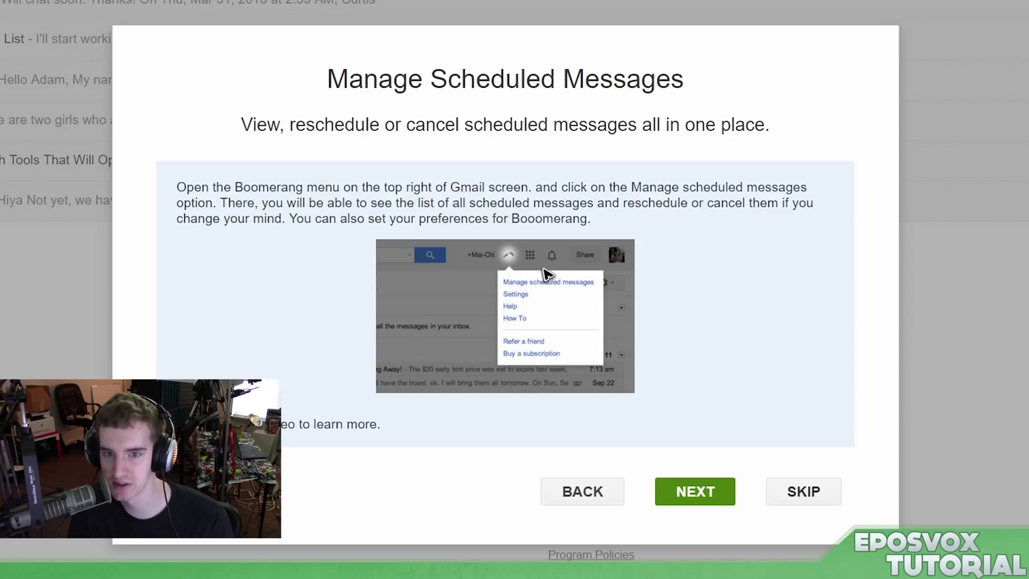
pyautogui.click(703, 491)
pyautogui.click(697, 489)
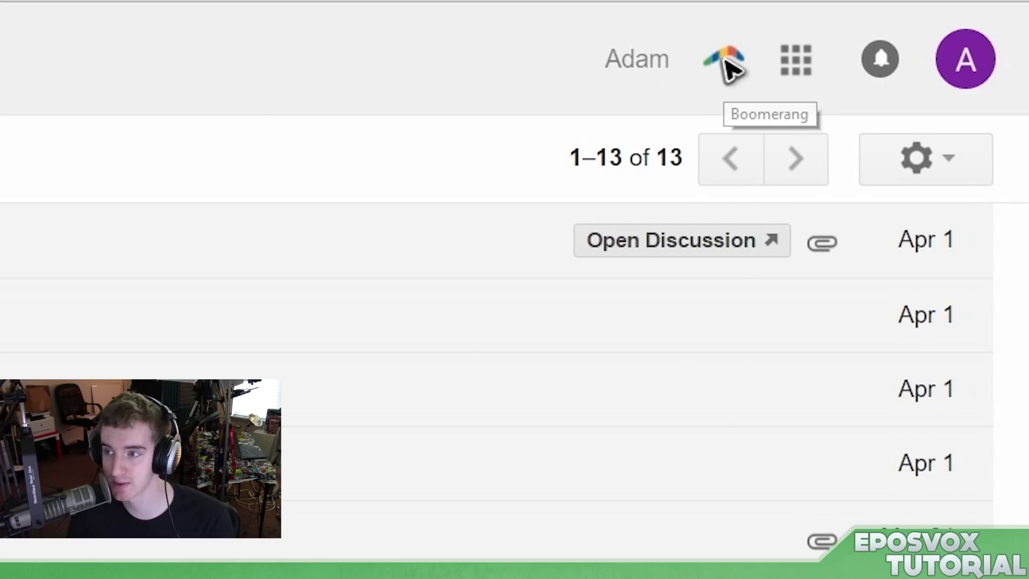
# Open Settings from the Boomerang menu and close the 'Login successful' popup.
pyautogui.click(960, 36)
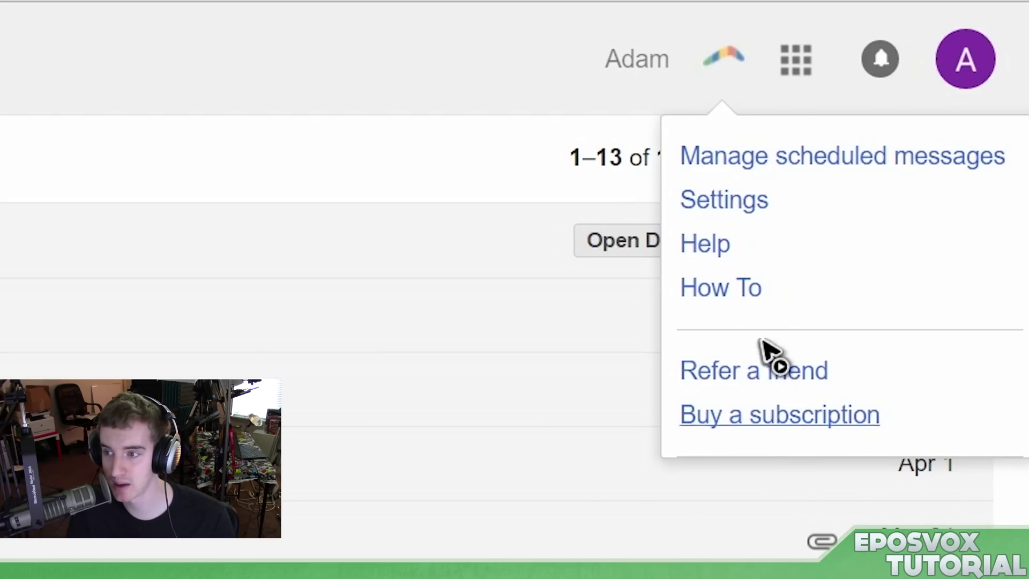
pyautogui.click(706, 193)
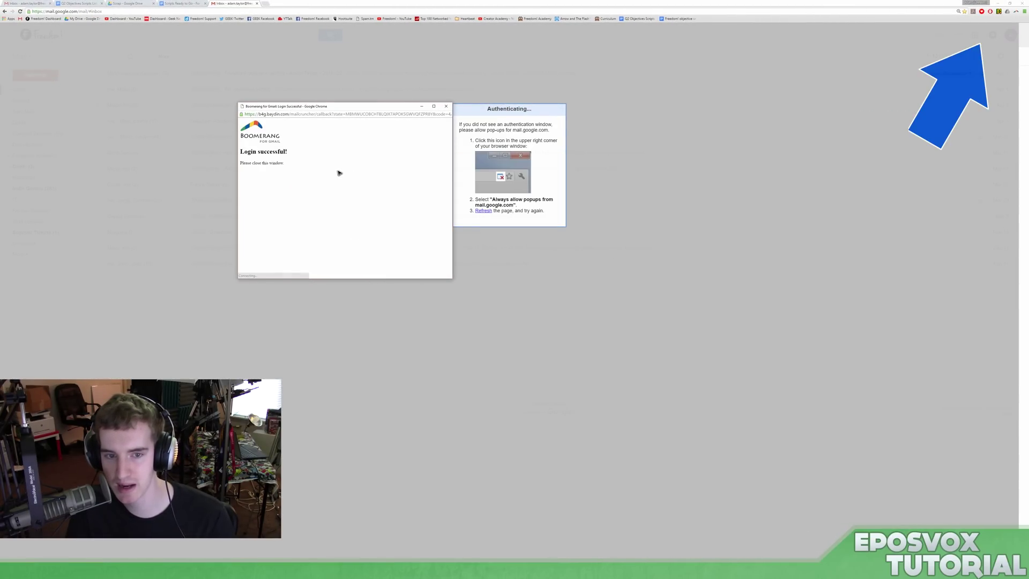
pyautogui.click(446, 106)
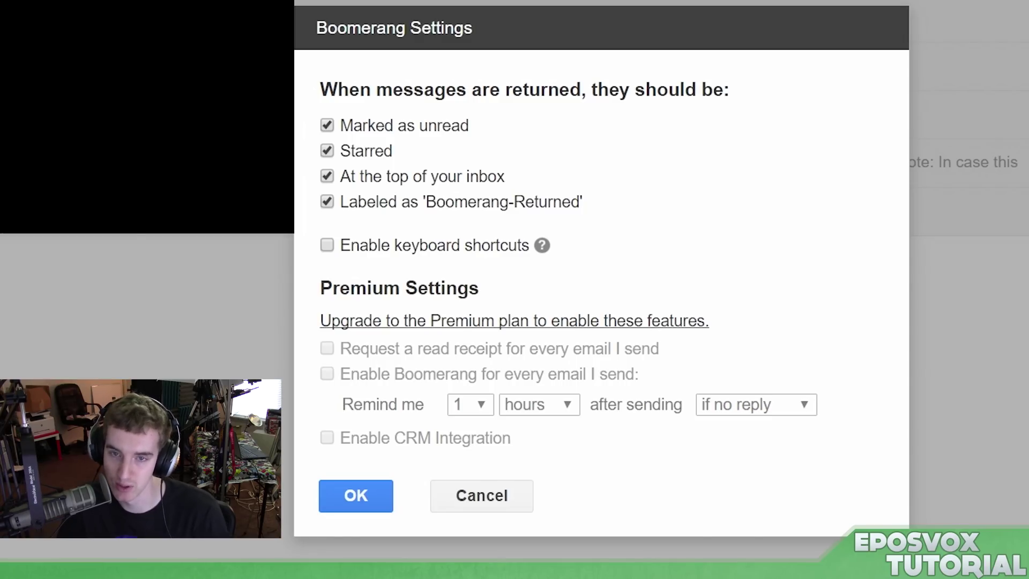
# Keep all four returned-message options and confirm Boomerang Settings with OK.
pyautogui.rightClick(420, 245)
pyautogui.click(748, 209)
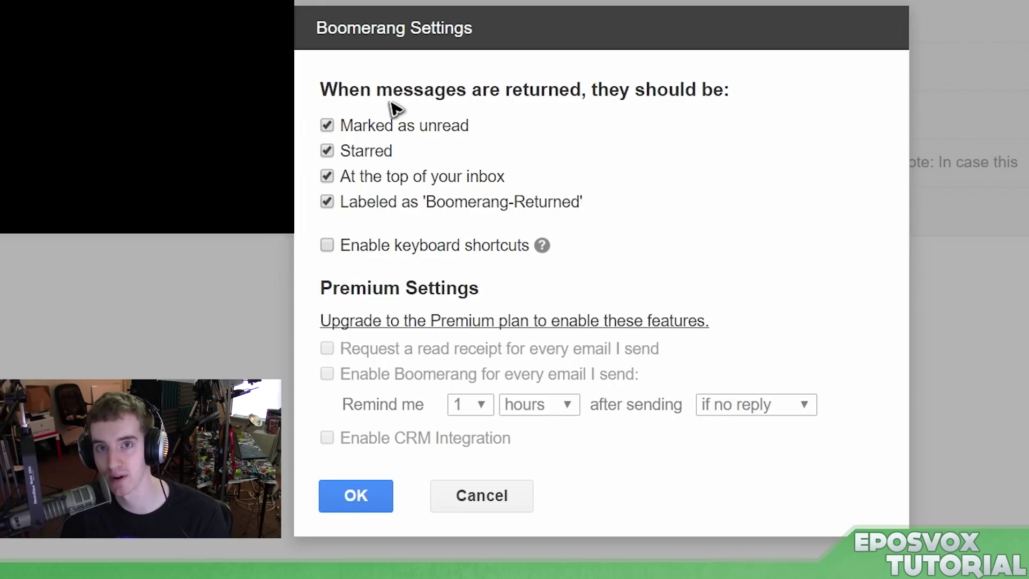
pyautogui.click(355, 508)
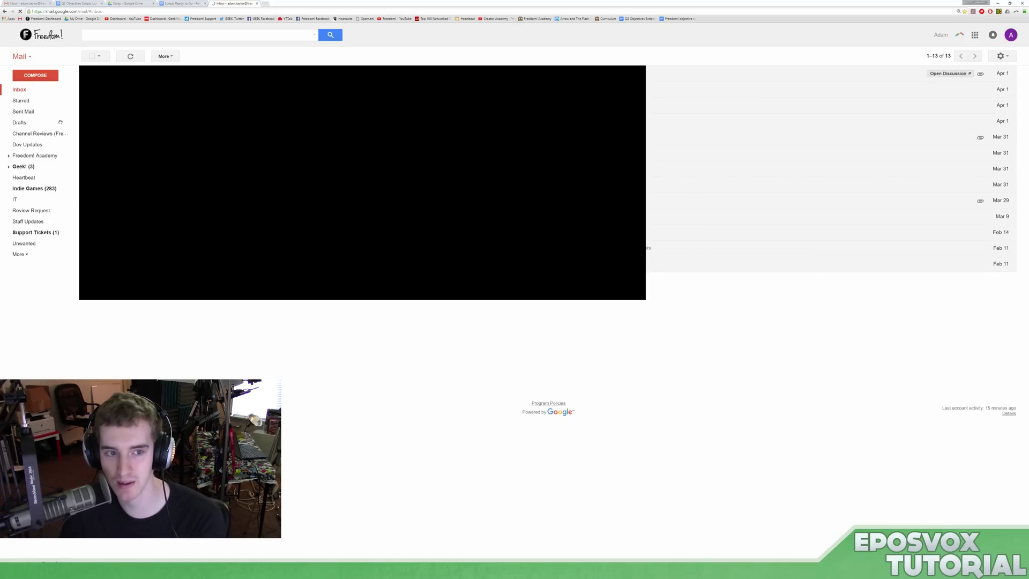
# Draft an email to a saved contact with subject 'Important Work Email read ASAP PLS' and body 'Hai'.
pyautogui.click(38, 78)
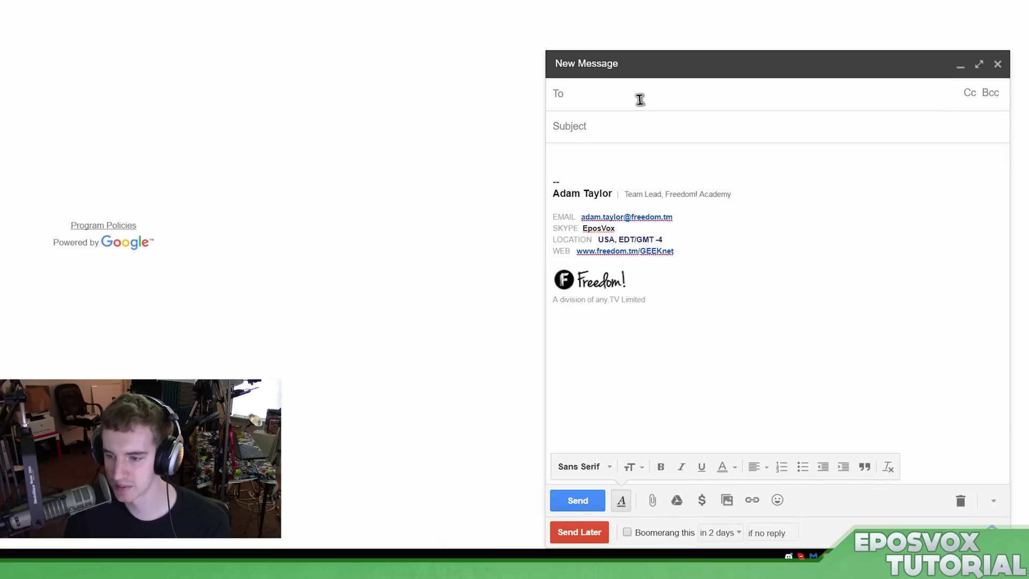
pyautogui.write('eposvox')
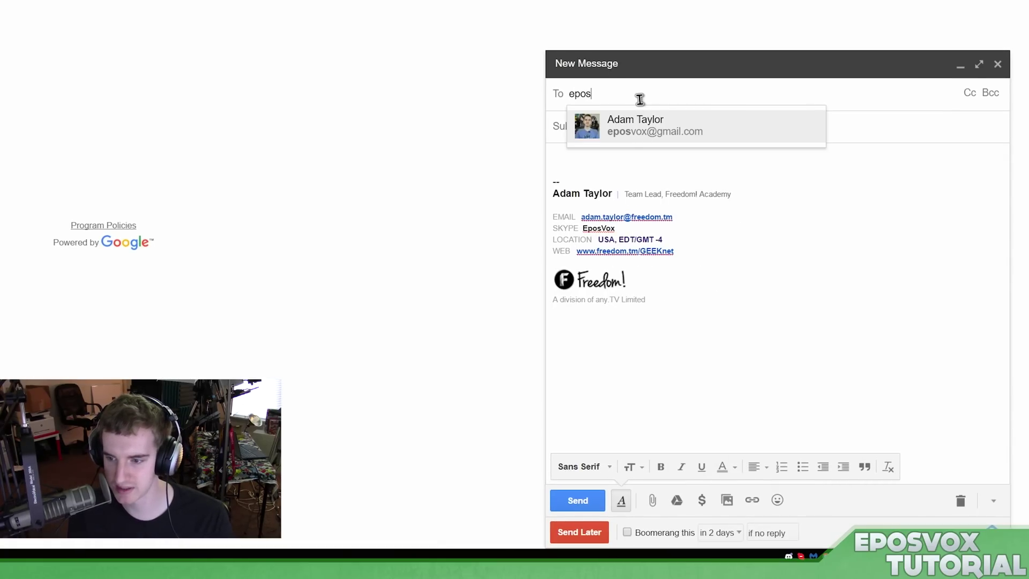
pyautogui.click(642, 123)
pyautogui.write('Important Work Email ')
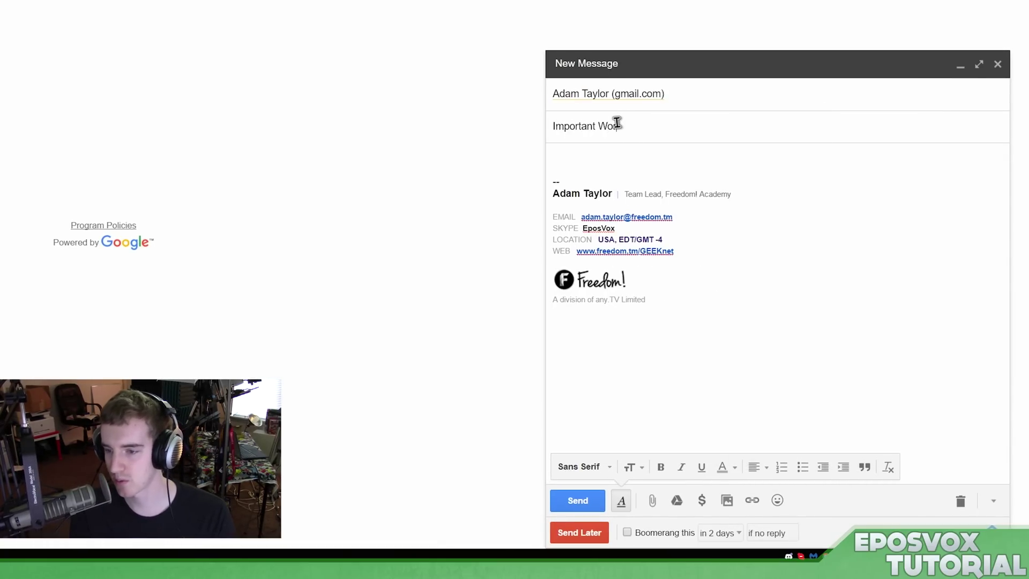
pyautogui.write('read ASPA')
pyautogui.press('BackSpace')
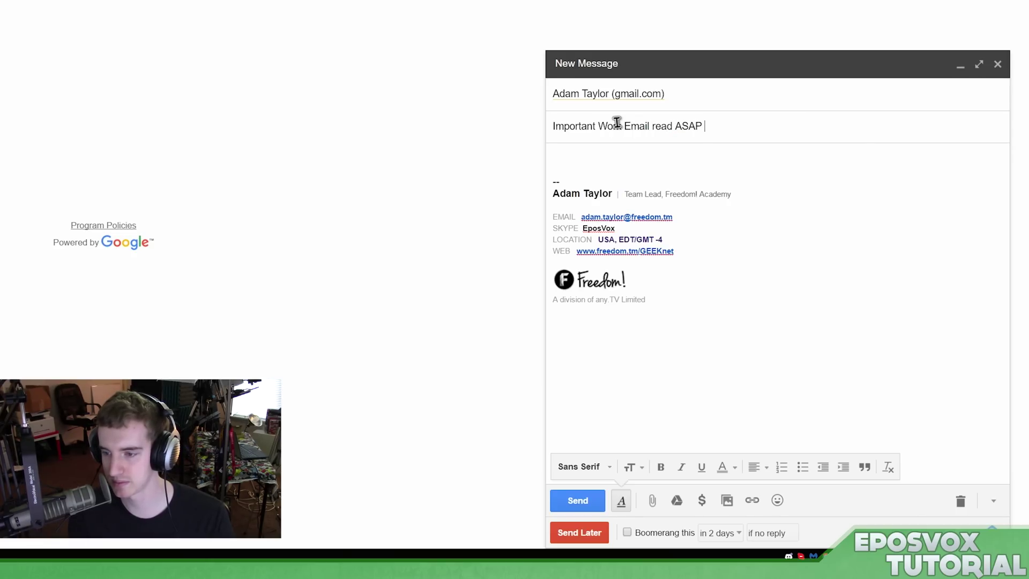
pyautogui.press('Tab')
pyautogui.write('Hai')
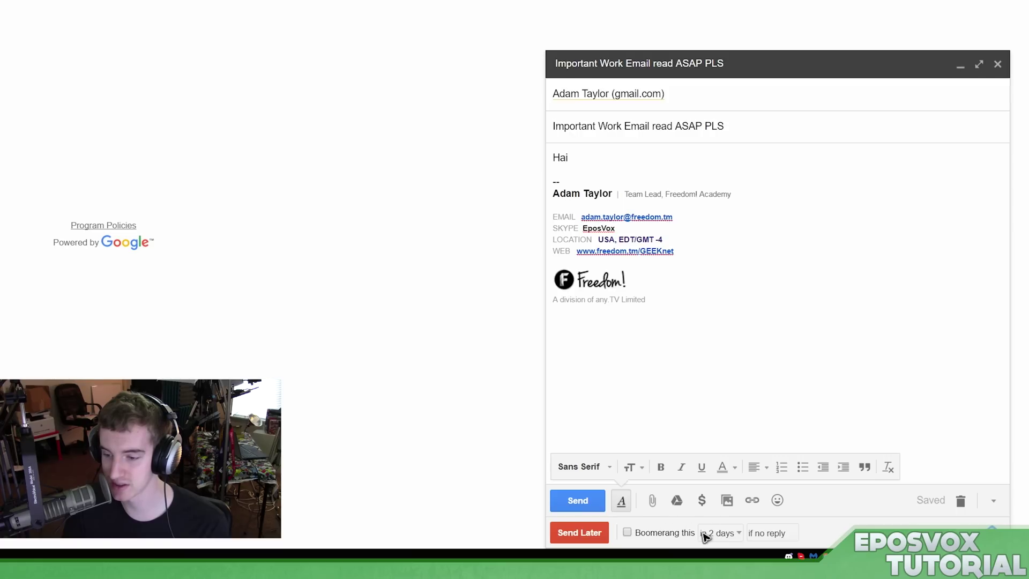
# Schedule the draft with Send Later for Tomorrow morning.
pyautogui.click(591, 533)
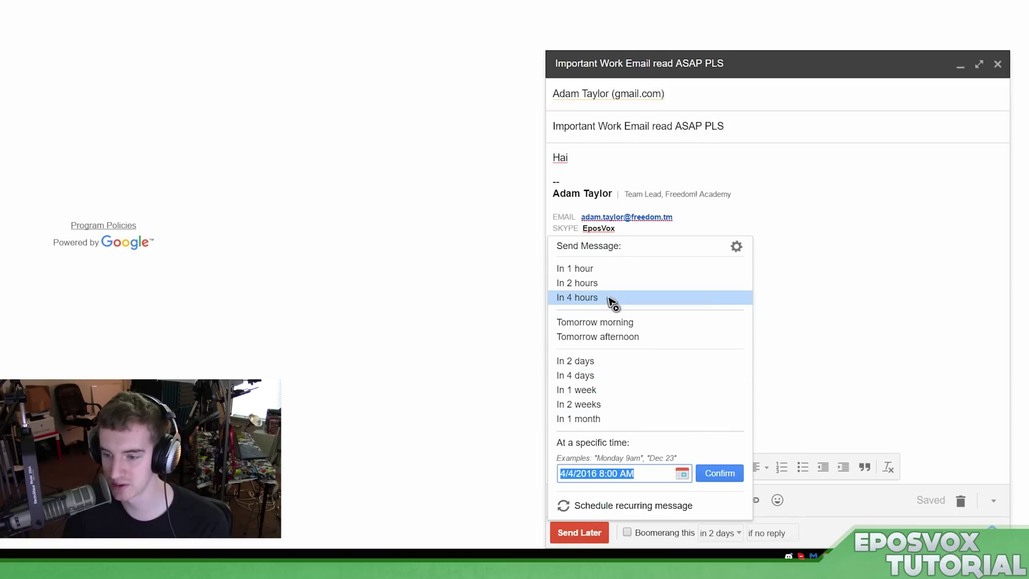
pyautogui.click(607, 323)
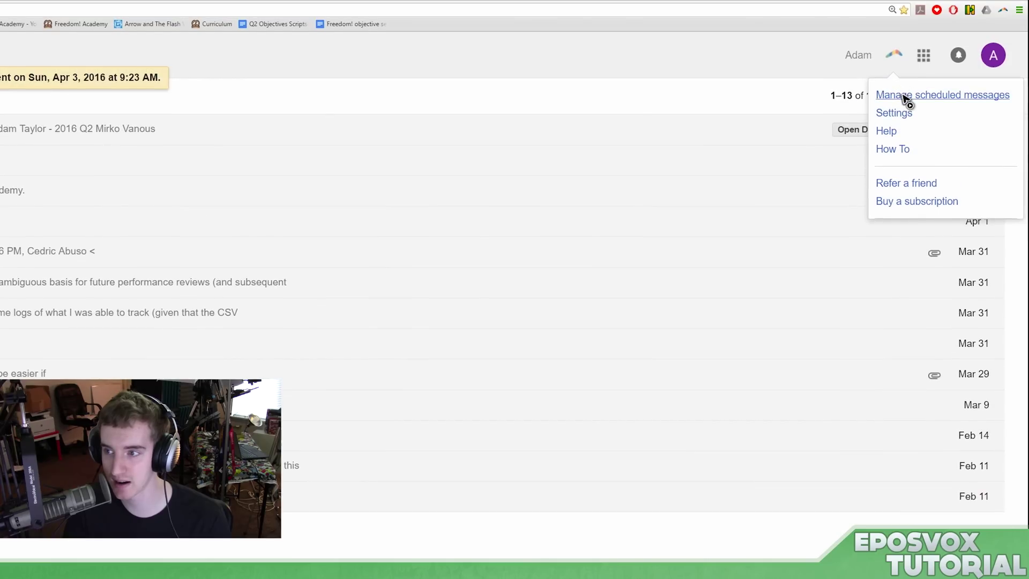
# Check the scheduled email under Messages to Send Later, then return to Gmail.
pyautogui.click(900, 97)
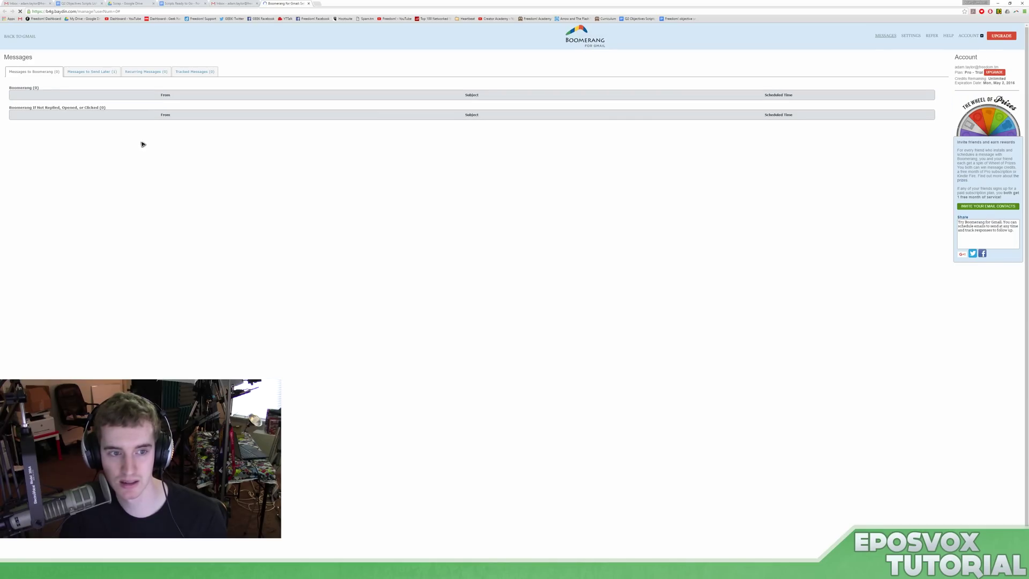
pyautogui.click(94, 76)
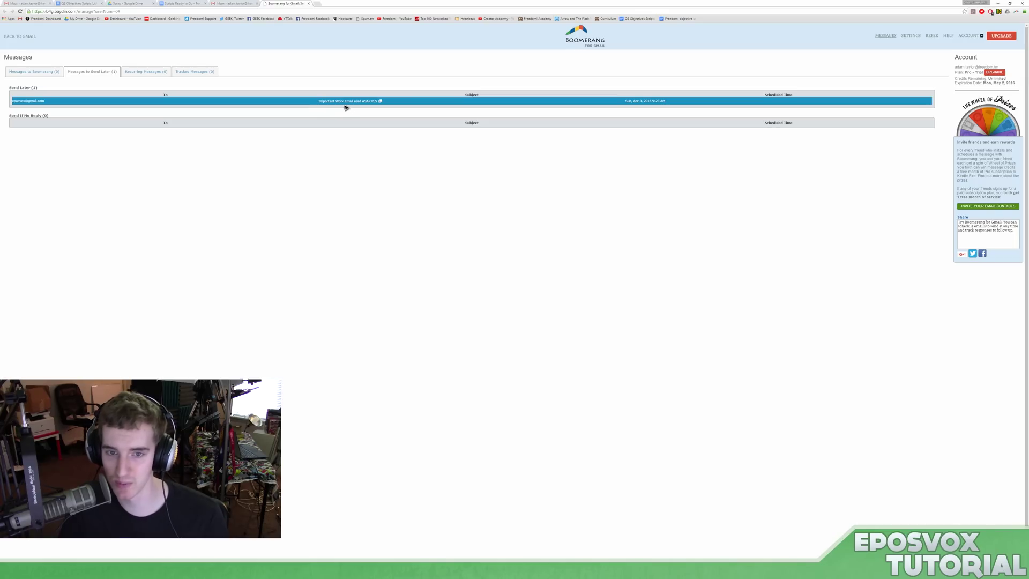
pyautogui.click(242, 3)
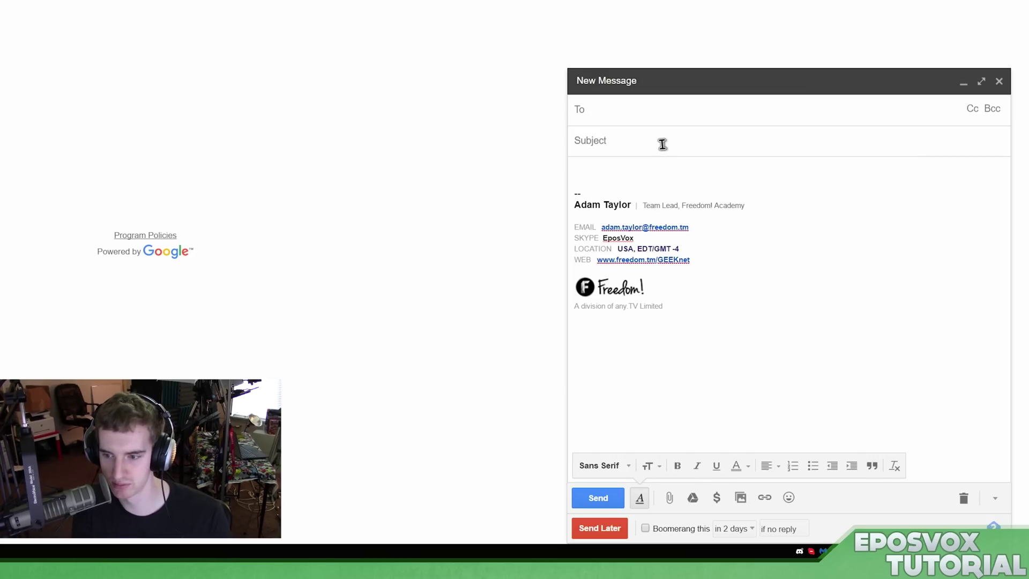
# Address a new email to a saved contact with subject 'Test2' and a short test body.
pyautogui.write('epos')
pyautogui.click(665, 148)
pyautogui.click(659, 140)
pyautogui.write('Test2')
pyautogui.click(620, 169)
pyautogui.write('twedsgvsfghdtyjnh 78976890')
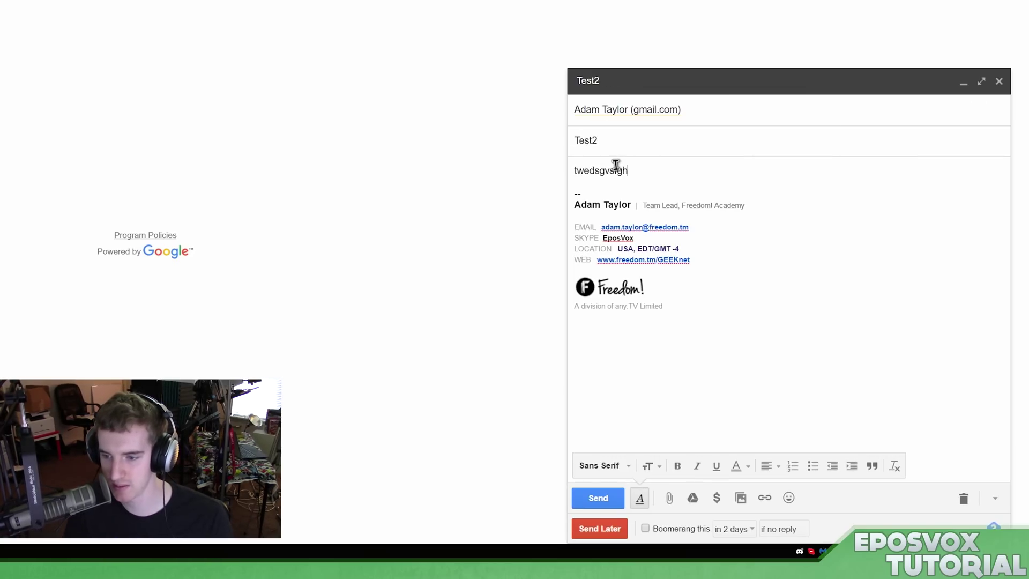
# Enable 'Boomerang this' to return in 2 hours if unanswered, and send it.
pyautogui.click(673, 531)
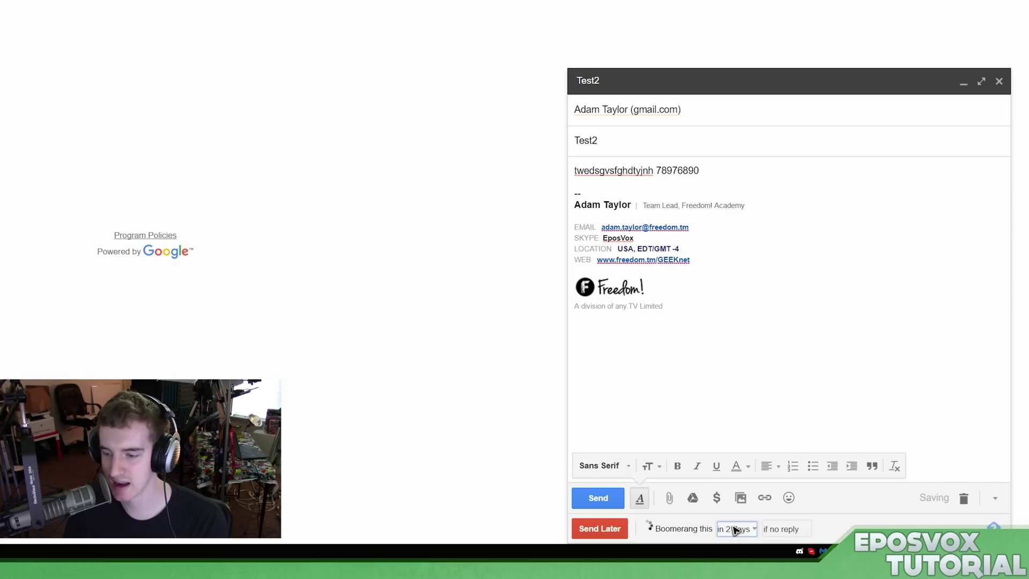
pyautogui.click(734, 529)
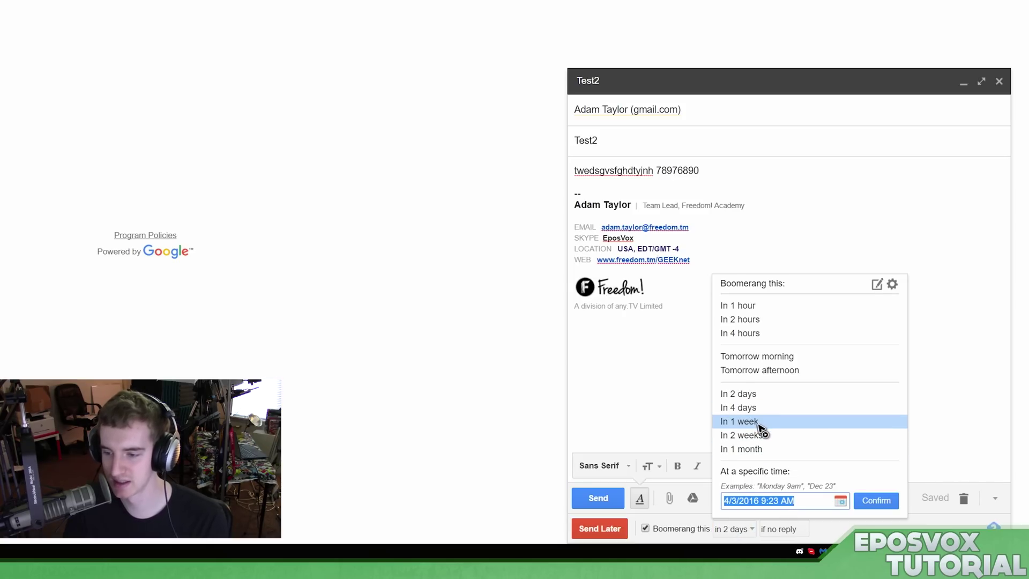
pyautogui.click(740, 320)
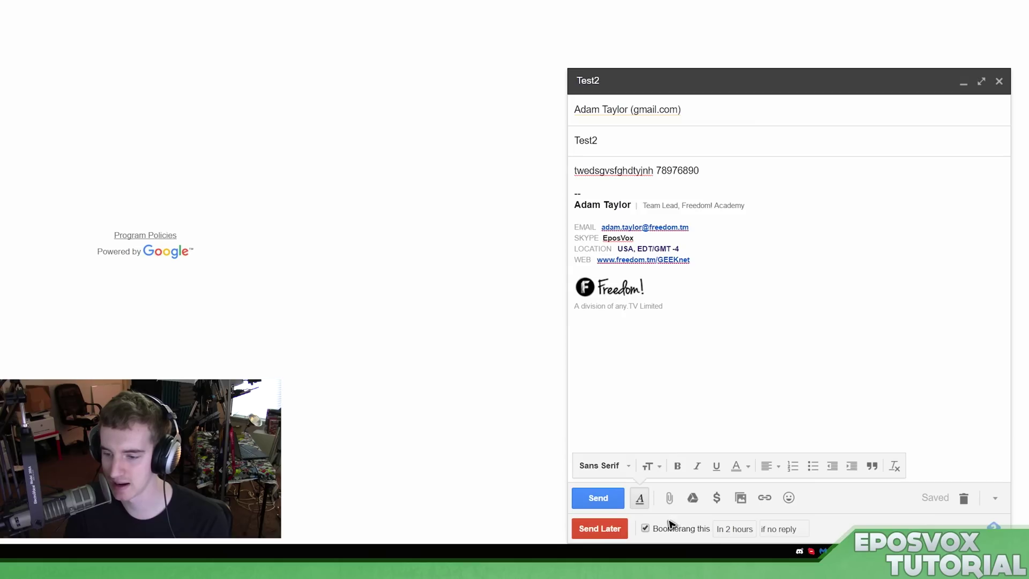
pyautogui.click(596, 497)
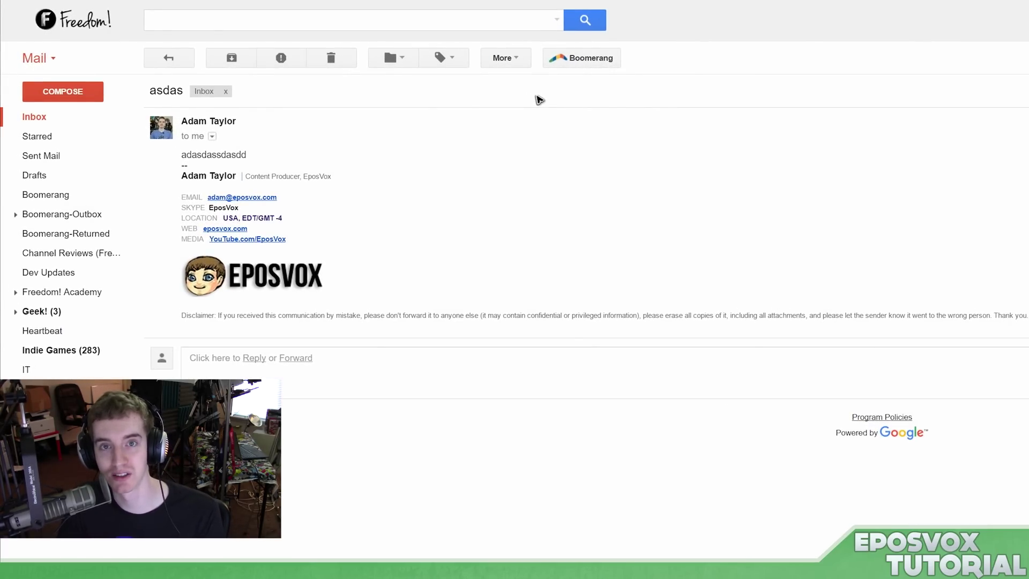
# Boomerang the 'asdas' conversation back to the inbox tomorrow morning.
pyautogui.click(572, 59)
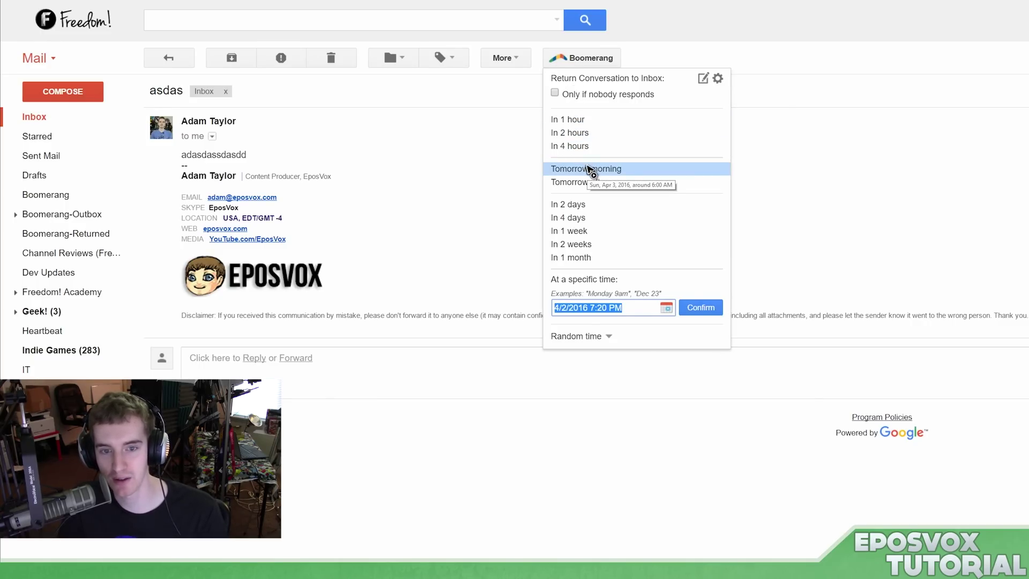
pyautogui.click(588, 168)
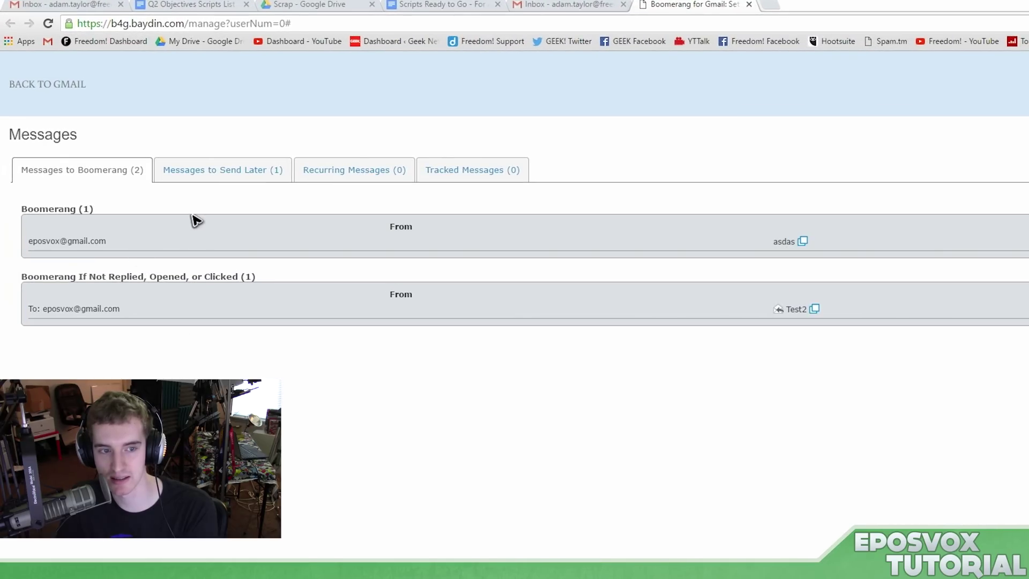
# Browse the Send Later, Boomerang, Recurring and Tracked tabs, ending on the empty Recurring Messages view.
pyautogui.click(219, 178)
pyautogui.click(127, 170)
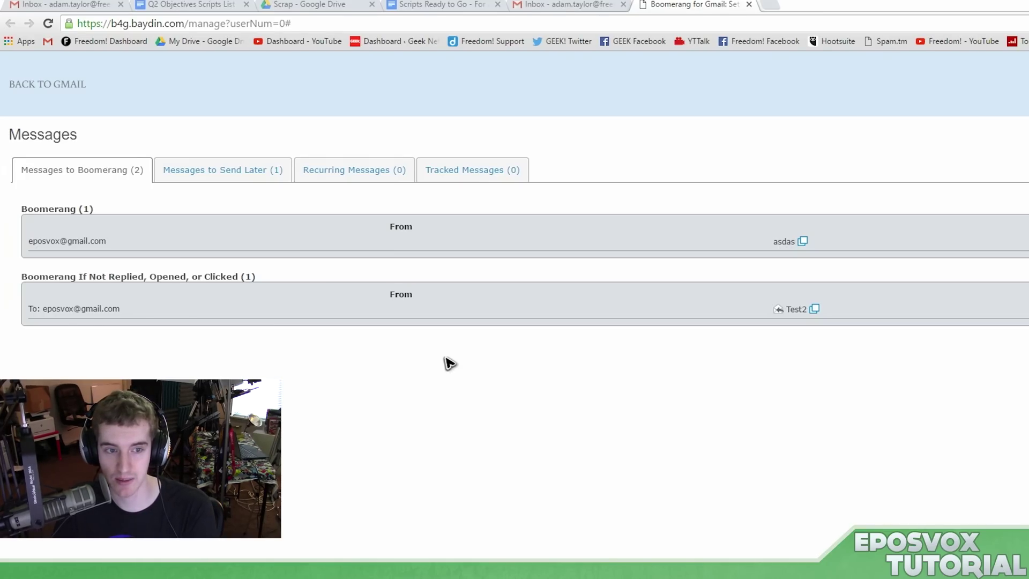
pyautogui.click(376, 167)
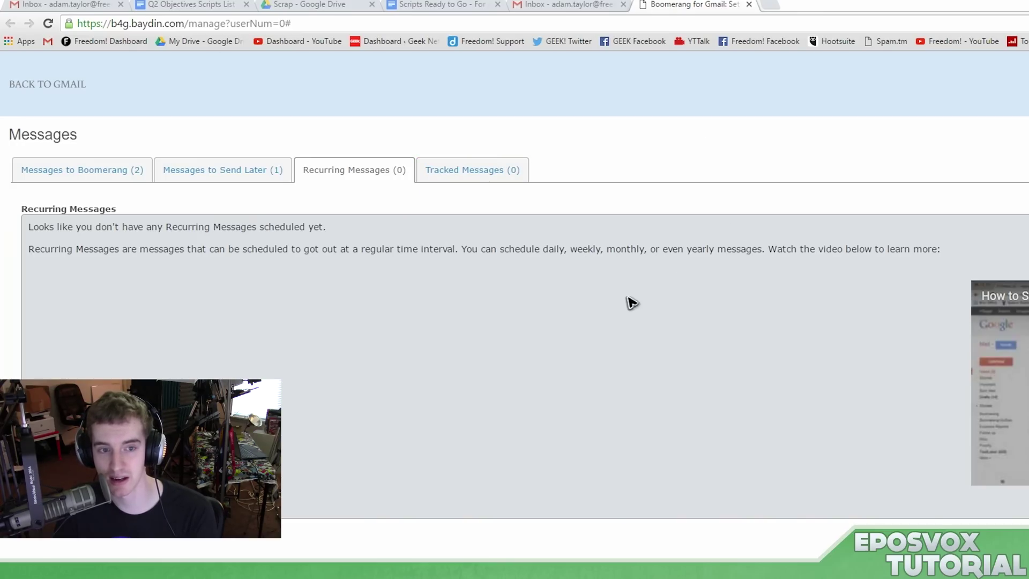
pyautogui.click(503, 169)
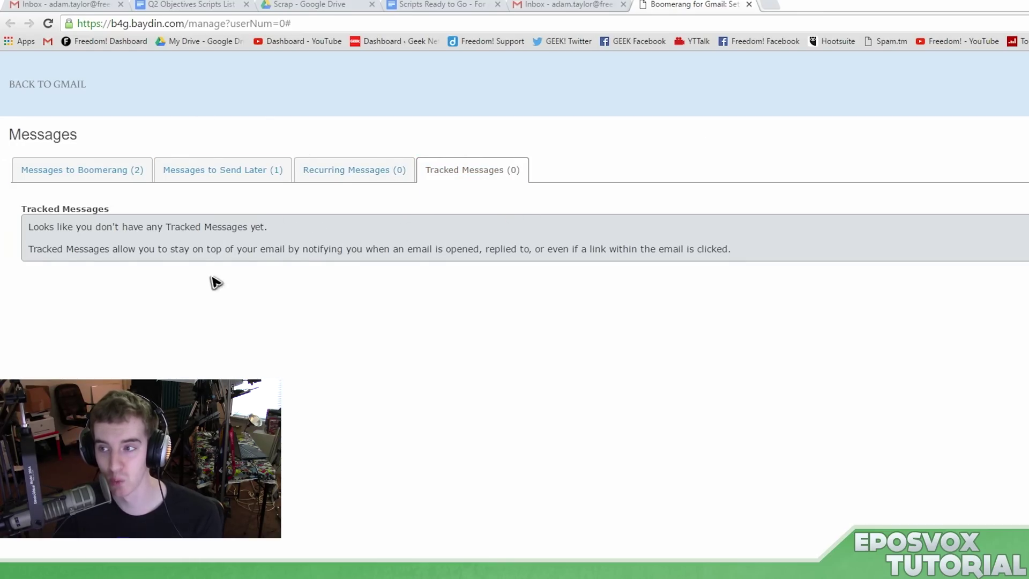
pyautogui.click(333, 173)
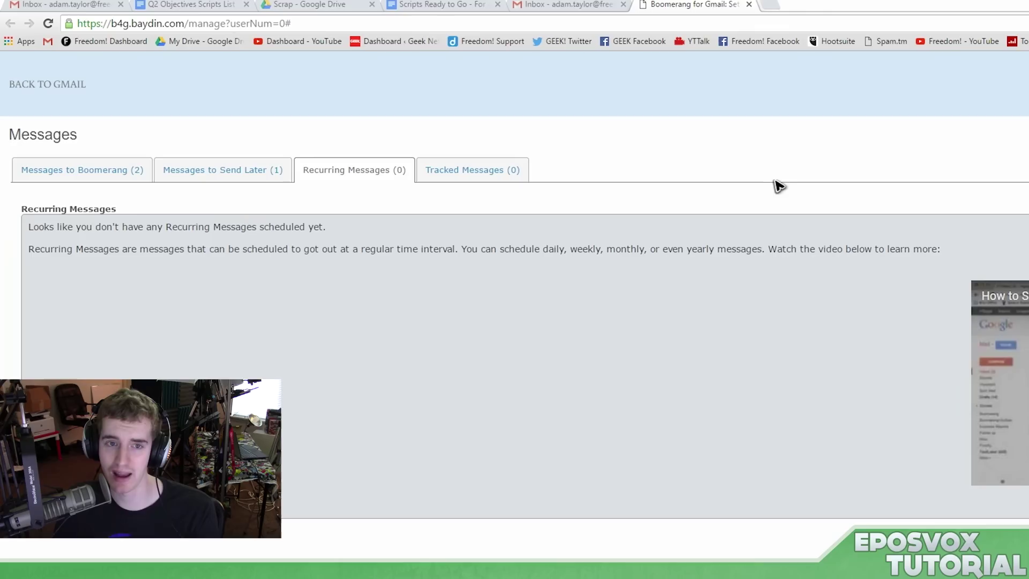